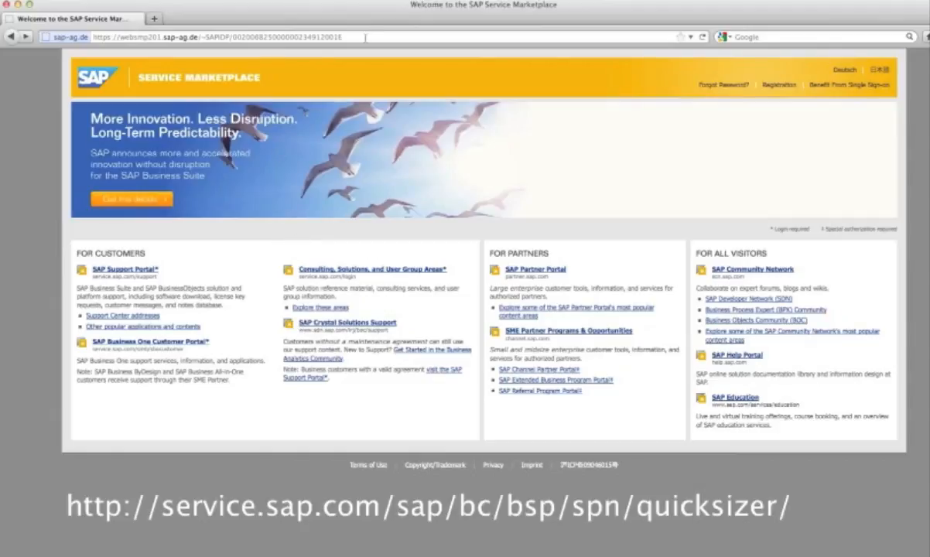
Replace the current web address with the Quick Sizer address service.sap.com/sap/bc/bsp/spn/quicksizer/ and load it
{"action": "left_click", "coordinate": [319, 36]}
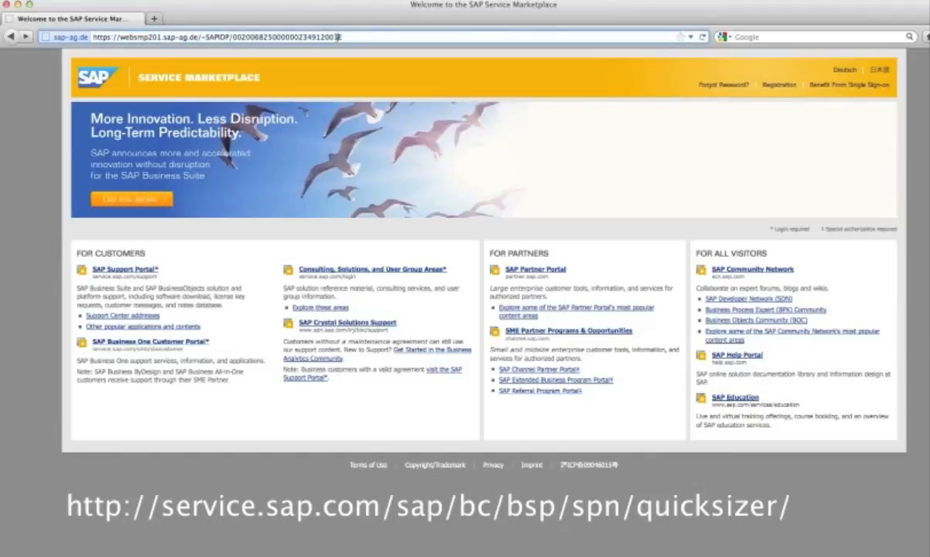
{"action": "left_click_drag", "start_coordinate": [331, 36], "coordinate": [94, 36]}
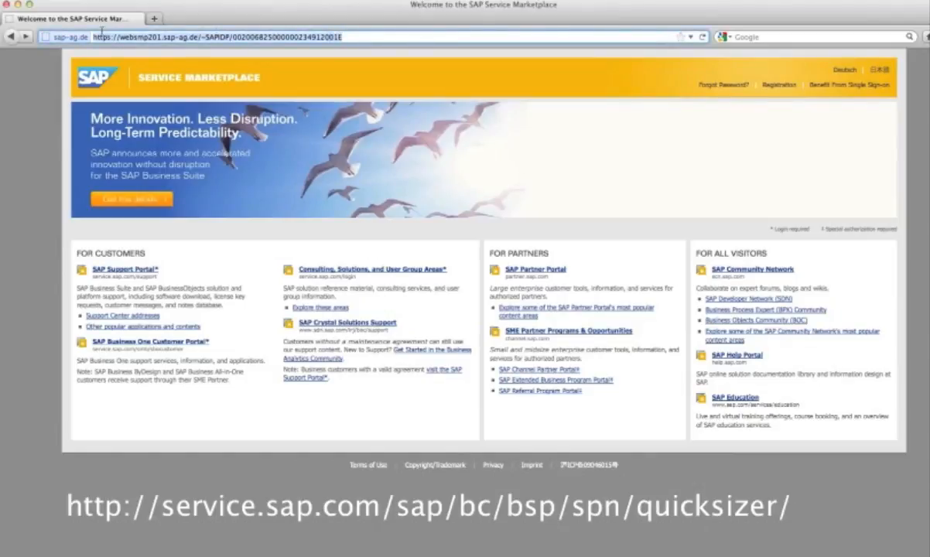
{"action": "right_click", "coordinate": [102, 36]}
{"action": "left_click", "coordinate": [140, 96]}
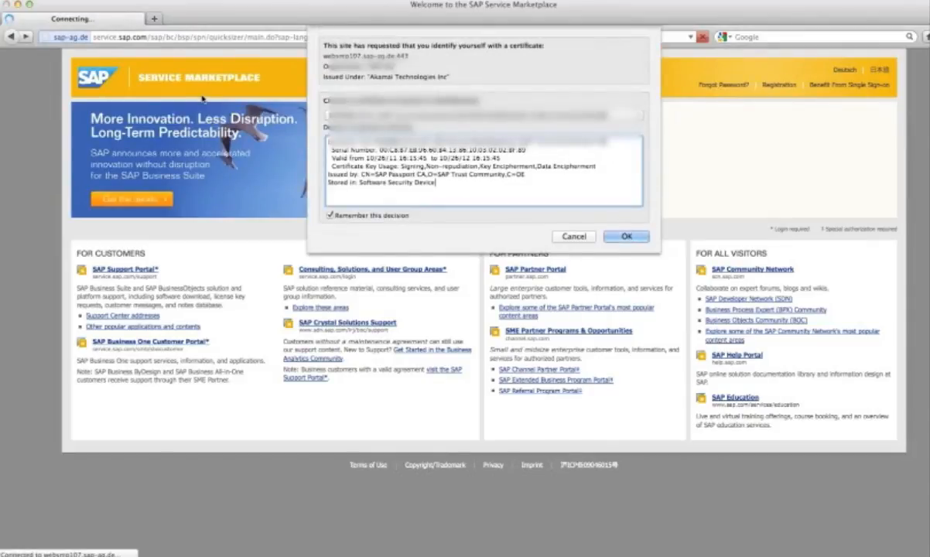
Accept the certificate identification requests to enter the Quick Sizer start page
{"action": "left_click", "coordinate": [630, 239]}
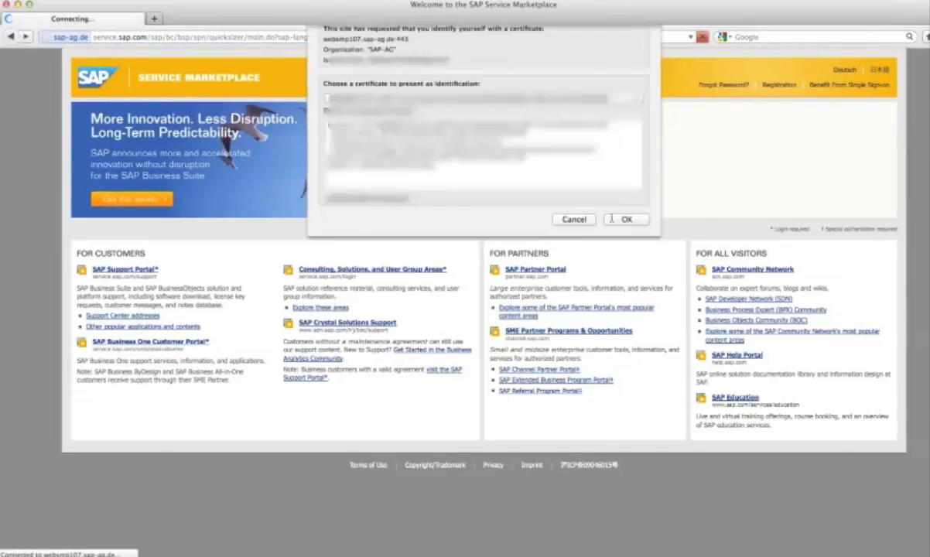
{"action": "left_click", "coordinate": [628, 237]}
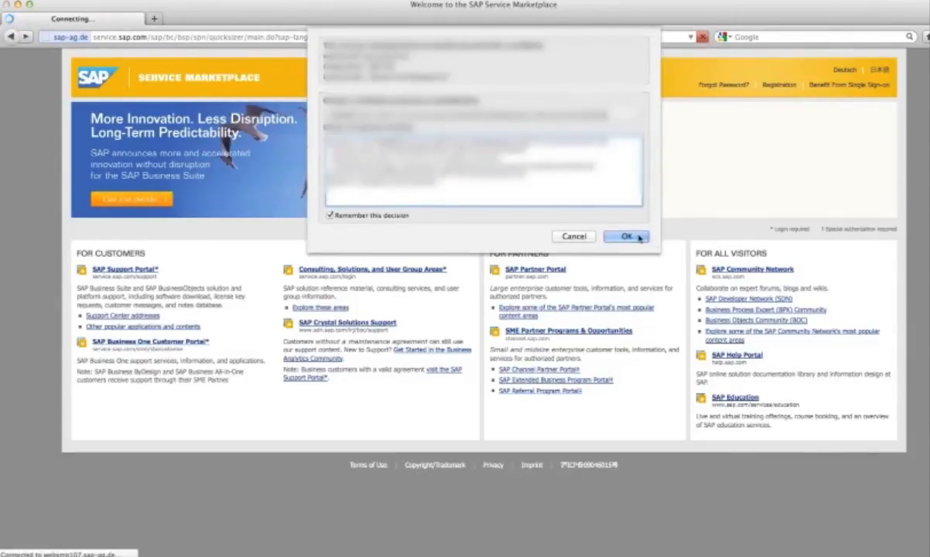
{"action": "left_click", "coordinate": [626, 236]}
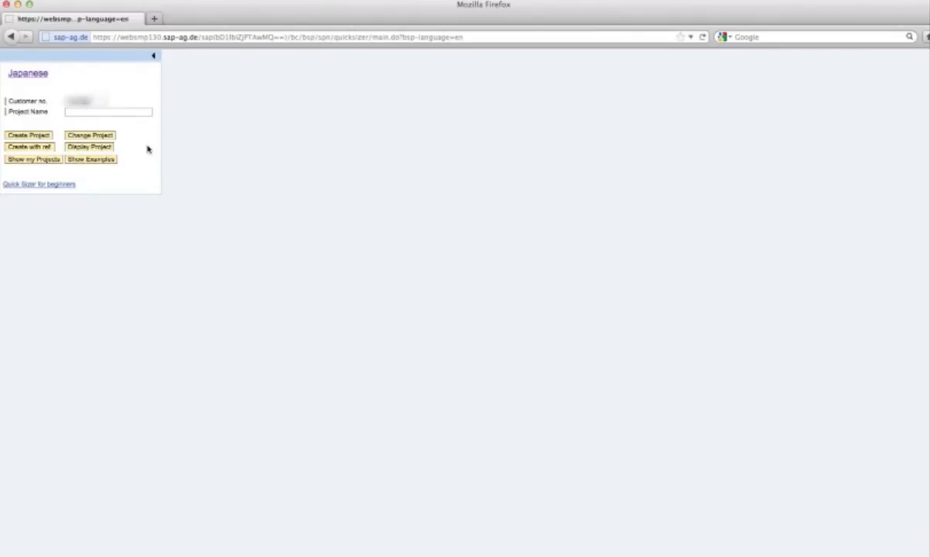
Create a new sizing project named DSLayer Rocks
{"action": "type", "text": "DSLayer rec"}
{"action": "key", "text": "BackSpace"}
{"action": "key", "text": "BackSpace"}
{"action": "key", "text": "BackSpace"}
{"action": "type", "text": "Rocks"}
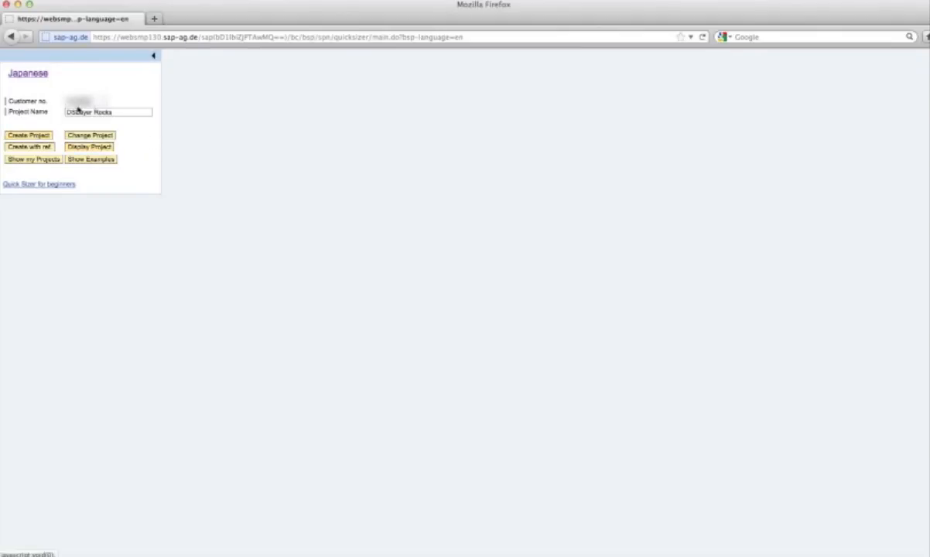
{"action": "left_click", "coordinate": [37, 137]}
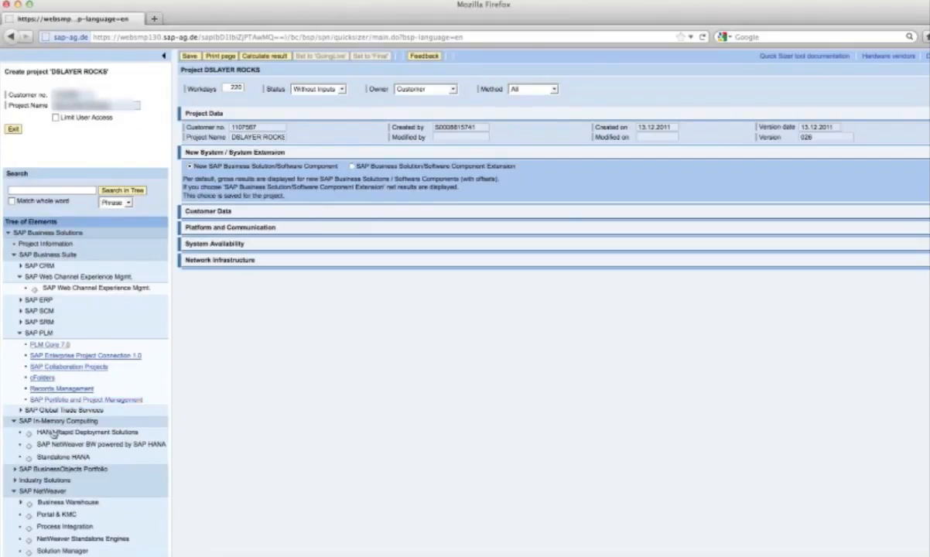
Open the SAP BusinessObjects Business Intelligence questionnaire within the SAP BusinessObjects Portfolio of the element tree
{"action": "scroll", "coordinate": [52, 407], "scroll_direction": "down", "scroll_amount": 2}
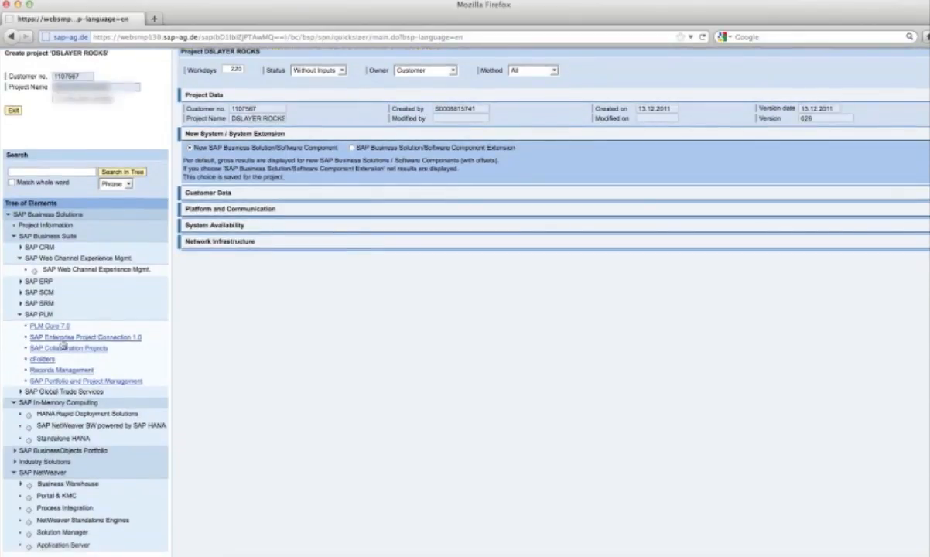
{"action": "scroll", "coordinate": [52, 317], "scroll_direction": "down", "scroll_amount": 1}
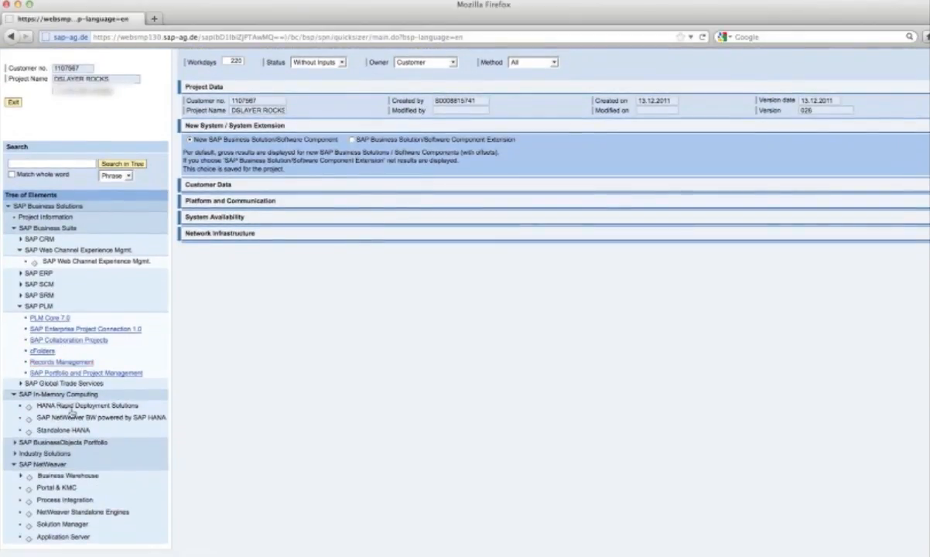
{"action": "left_click", "coordinate": [15, 443]}
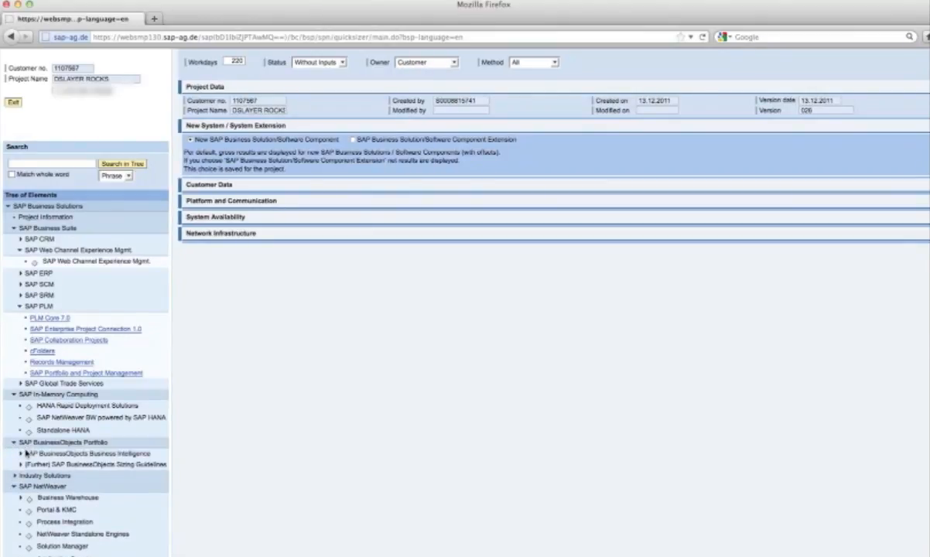
{"action": "left_click", "coordinate": [21, 454]}
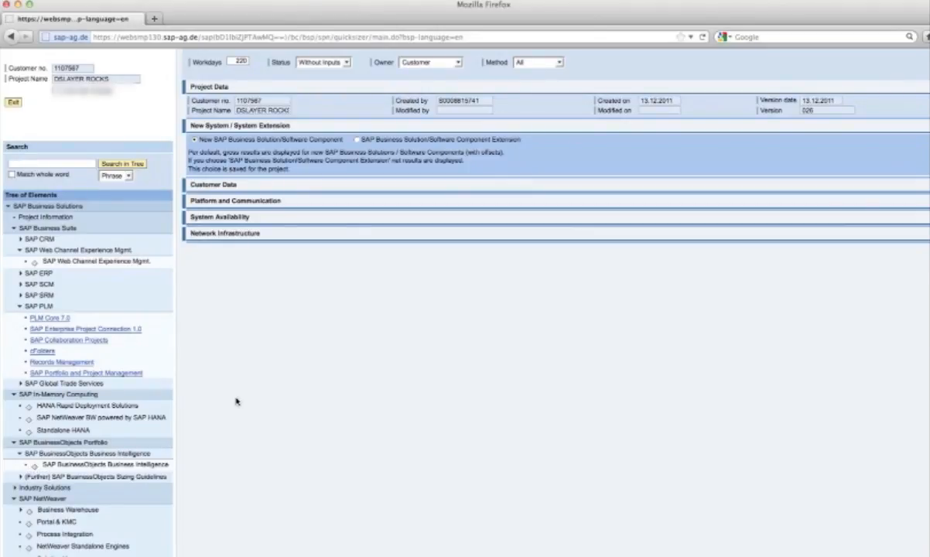
{"action": "left_click", "coordinate": [59, 467]}
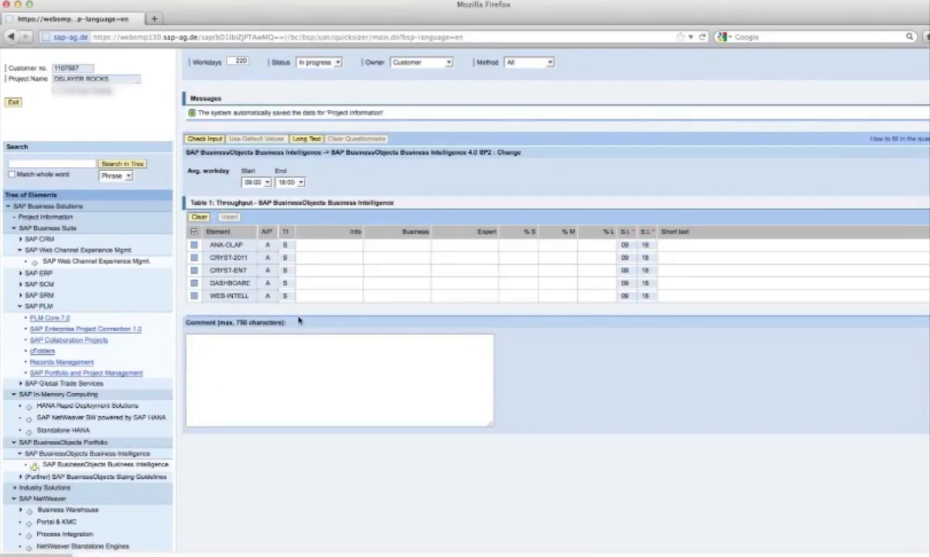
Set the project's number of workdays to 365
{"action": "scroll", "coordinate": [327, 301], "scroll_direction": "up", "scroll_amount": 1}
{"action": "scroll", "coordinate": [327, 302], "scroll_direction": "up", "scroll_amount": 2}
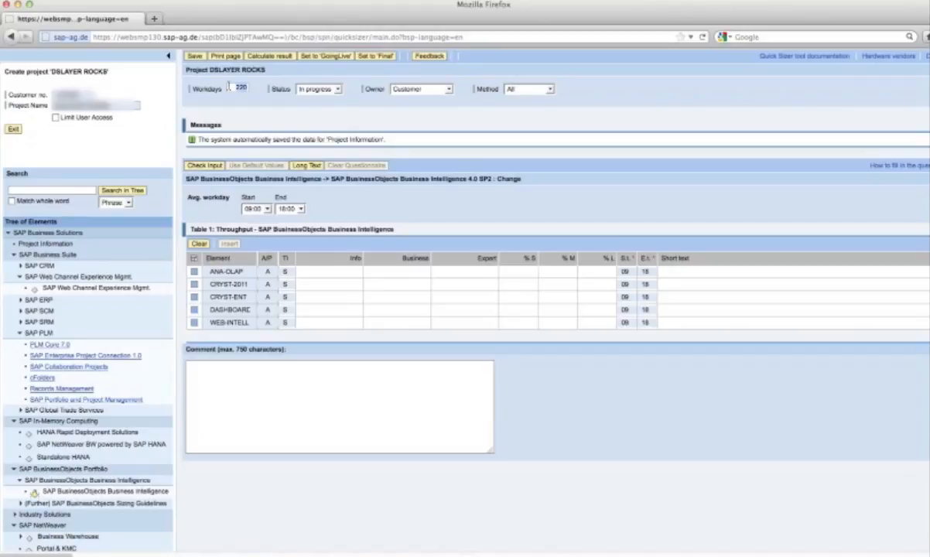
{"action": "type", "text": "365"}
Set the average workday to start at 05:00 and end at 20:00
{"action": "left_click", "coordinate": [268, 209]}
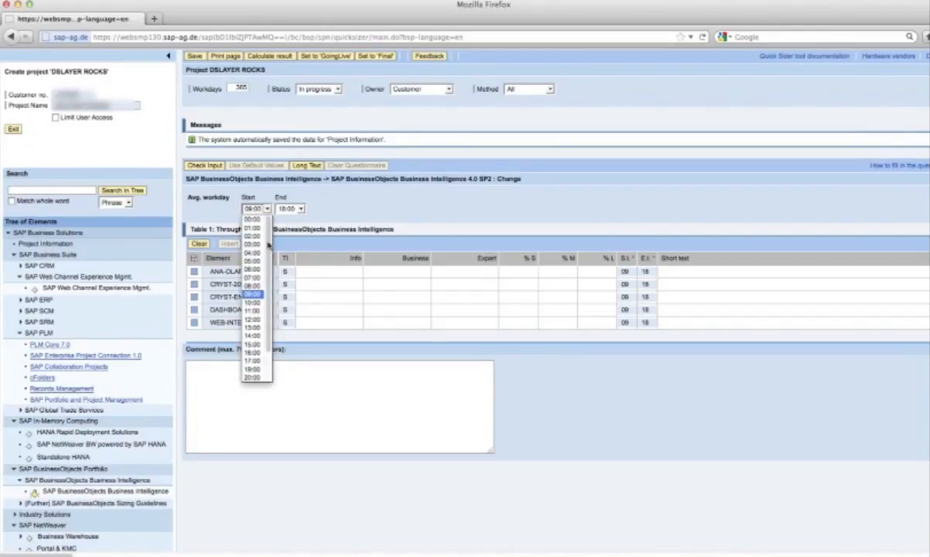
{"action": "left_click", "coordinate": [262, 286]}
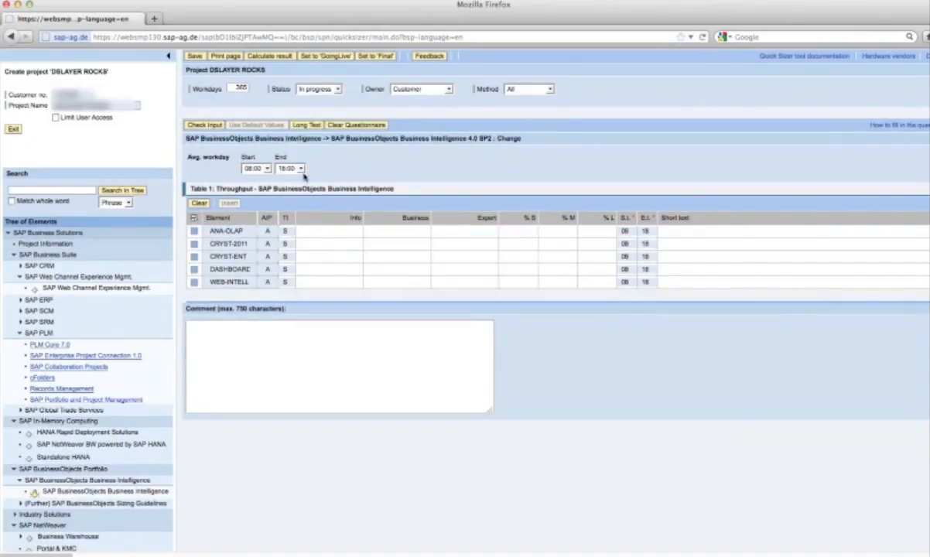
{"action": "left_click", "coordinate": [299, 169]}
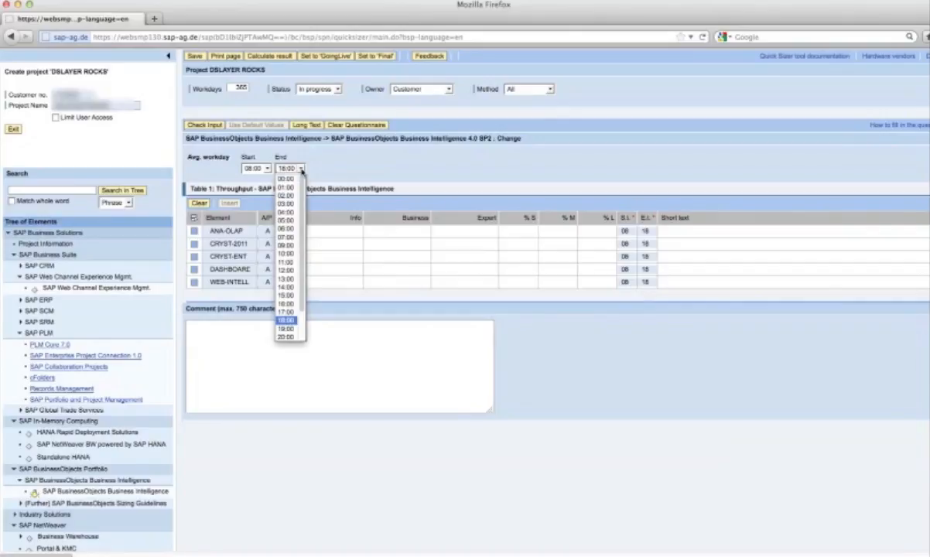
{"action": "left_click", "coordinate": [285, 337]}
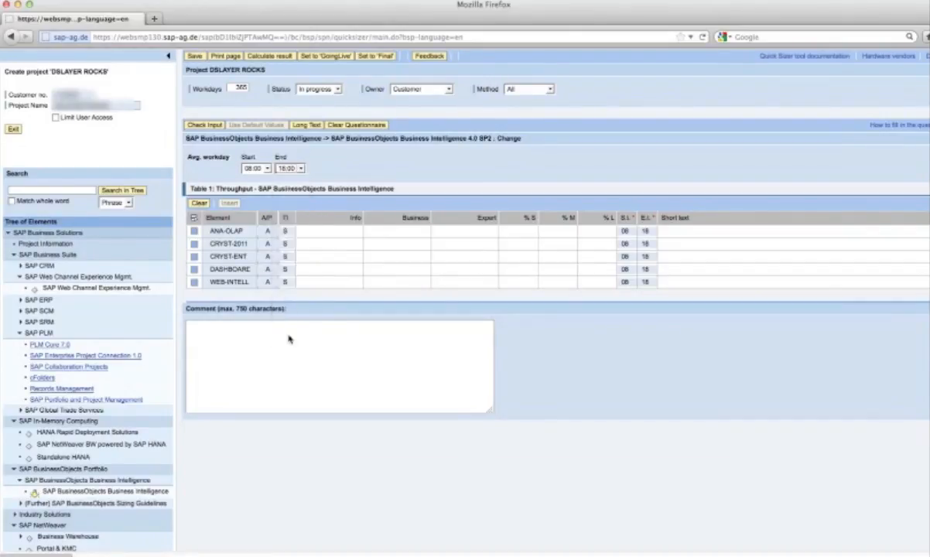
{"action": "left_click", "coordinate": [266, 168]}
{"action": "left_click", "coordinate": [258, 222]}
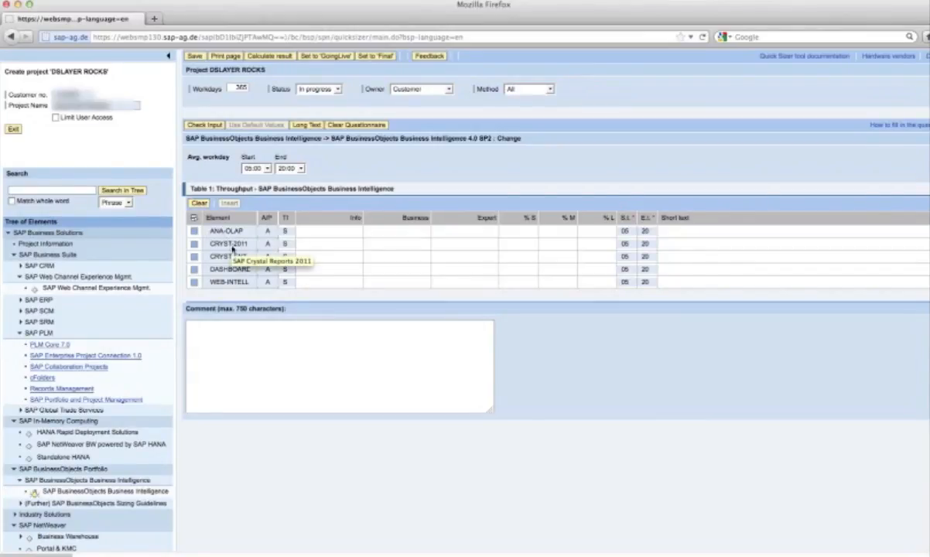
Select the ANA-OLAP, CRYST-2011, DASHBOARD and WEB-INTELL rows in the throughput table
{"action": "scroll", "coordinate": [155, 322], "scroll_direction": "down", "scroll_amount": 2}
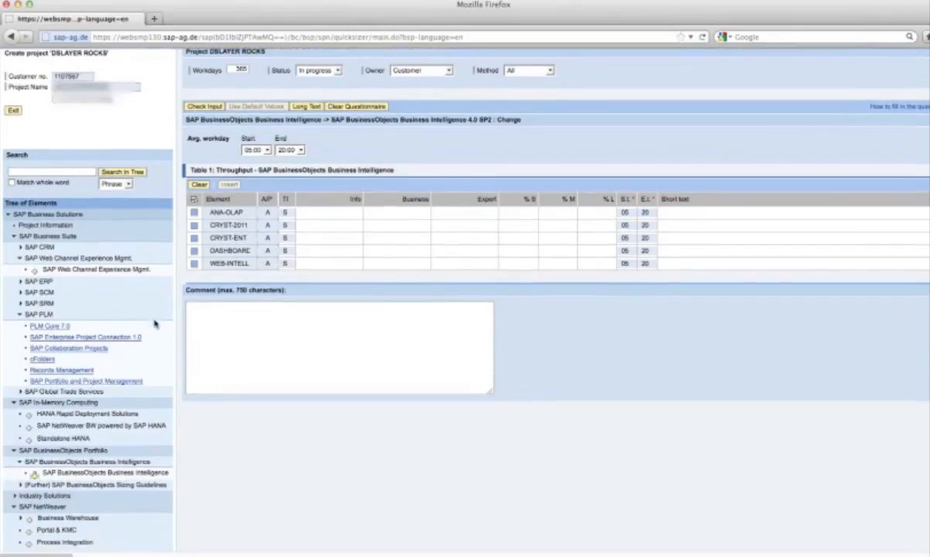
{"action": "scroll", "coordinate": [154, 322], "scroll_direction": "up", "scroll_amount": 2}
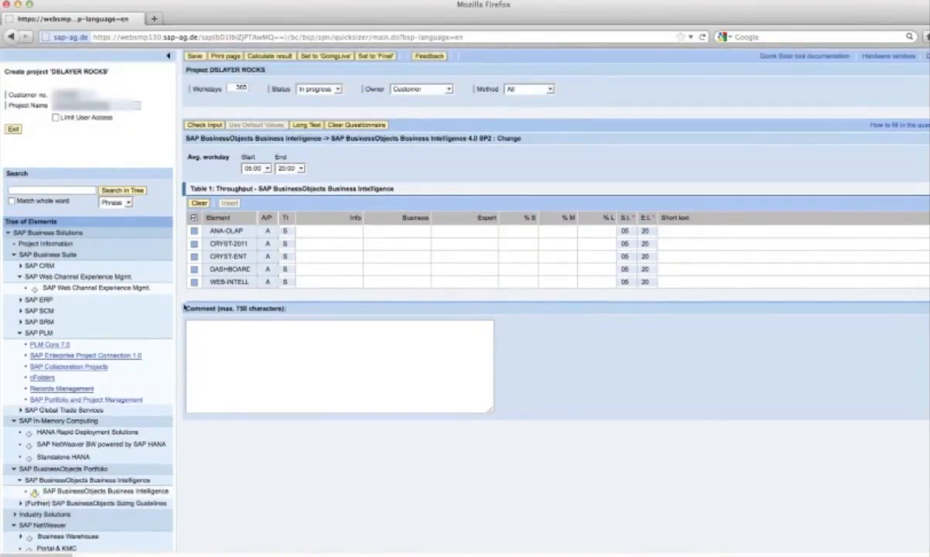
{"action": "left_click", "coordinate": [195, 231]}
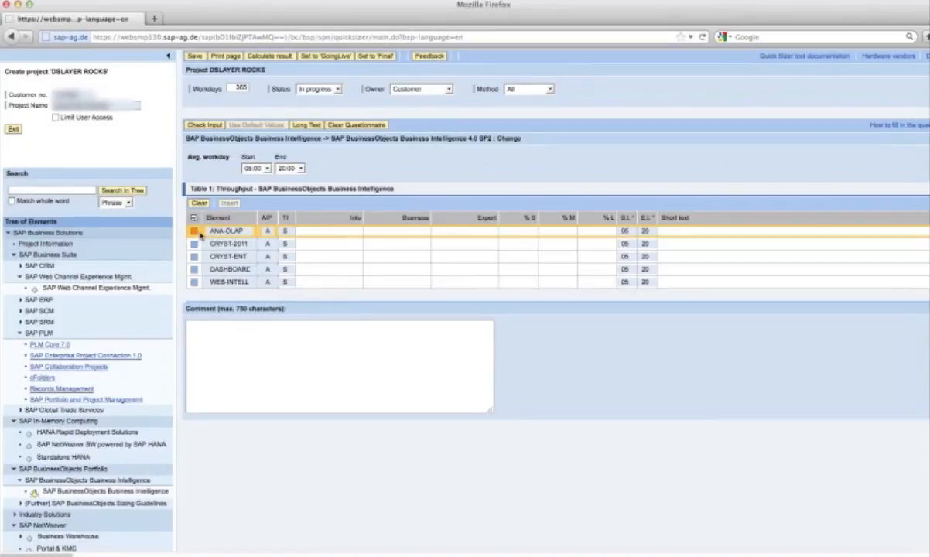
{"action": "left_click", "coordinate": [195, 245]}
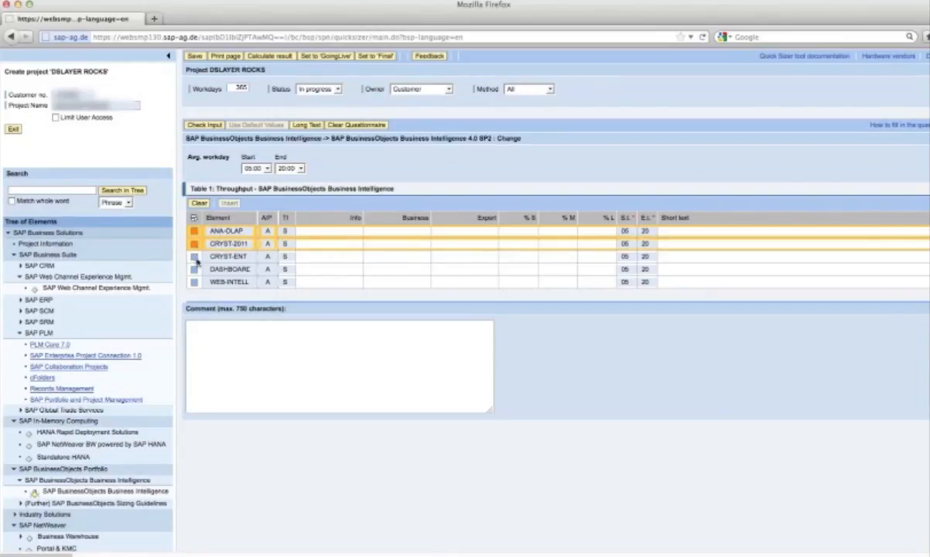
{"action": "left_click", "coordinate": [194, 269]}
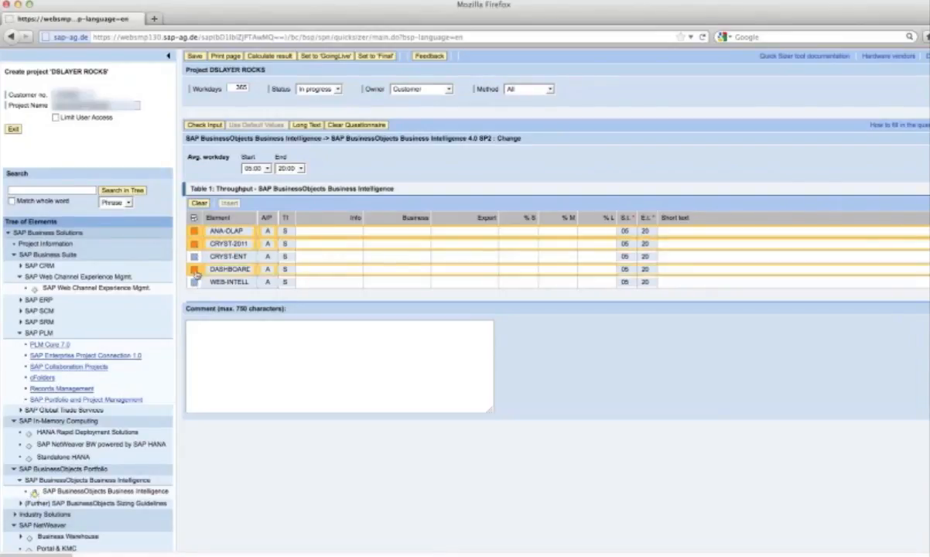
{"action": "left_click", "coordinate": [194, 282]}
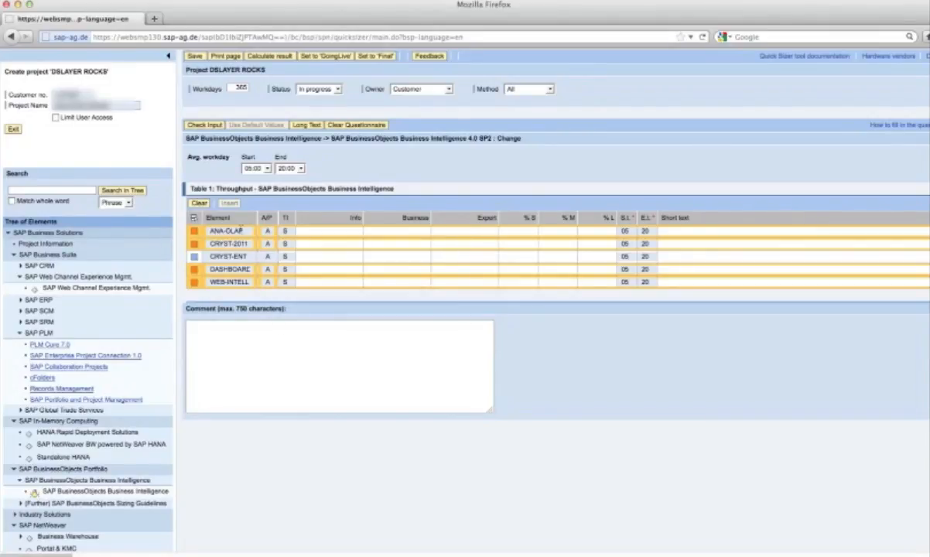
Fill in the ANA-OLAP row with 300 business and 20 expert users, split 5% S, 55% M and 40% L
{"action": "left_click", "coordinate": [352, 231]}
{"action": "left_click", "coordinate": [397, 231]}
{"action": "type", "text": "300"}
{"action": "type", "text": "20"}
{"action": "mouse_move", "coordinate": [491, 222]}
{"action": "type", "text": "5"}
{"action": "left_click", "coordinate": [601, 231]}
{"action": "type", "text": "40"}
Fill in the CRYST-2011 row with 1000 info, 1000 business and 100 expert users, split 60% S, 20% M and 20% L
{"action": "left_click", "coordinate": [342, 245]}
{"action": "type", "text": "100"}
{"action": "type", "text": "1"}
{"action": "type", "text": "000"}
{"action": "key", "text": "Tab"}
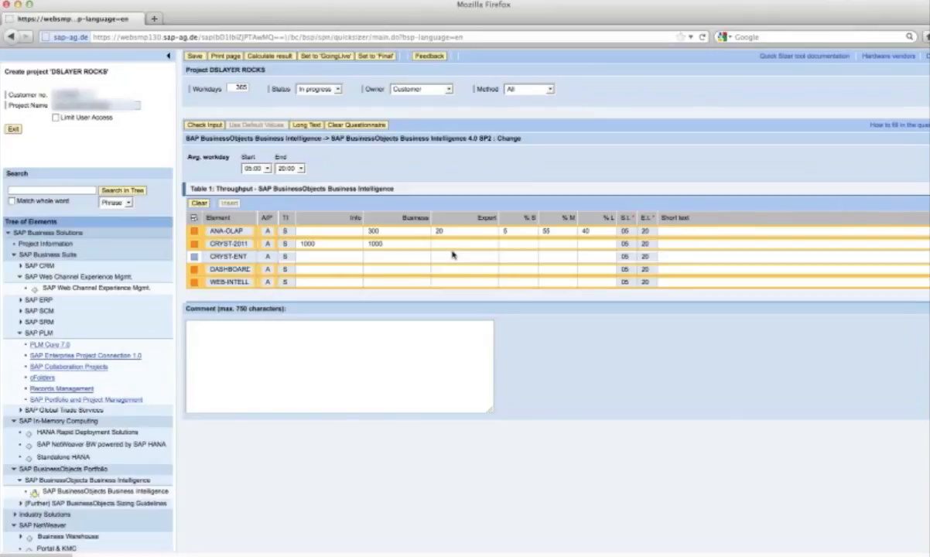
{"action": "type", "text": "100"}
{"action": "type", "text": "6"}
{"action": "type", "text": "0"}
{"action": "key", "text": "Tab"}
{"action": "type", "text": "2020"}
Fill in the DASHBOARD row with 500 info, 3000 business and 500 expert users, split 80% S, 15% M and 5% L
{"action": "type", "text": "50"}
{"action": "left_click", "coordinate": [378, 270]}
{"action": "type", "text": "3000"}
{"action": "left_click", "coordinate": [478, 271]}
{"action": "type", "text": "500"}
{"action": "type", "text": "80"}
{"action": "type", "text": "15"}
{"action": "key", "text": "Tab"}
{"action": "type", "text": "5"}
Enter 2000 info, 1000 business and 250 expert users for WEB-INTELL, split 20% S, 50% M and 30% L, and calculate the sizing result
{"action": "left_click", "coordinate": [340, 284]}
{"action": "type", "text": "2000"}
{"action": "key", "text": "Tab"}
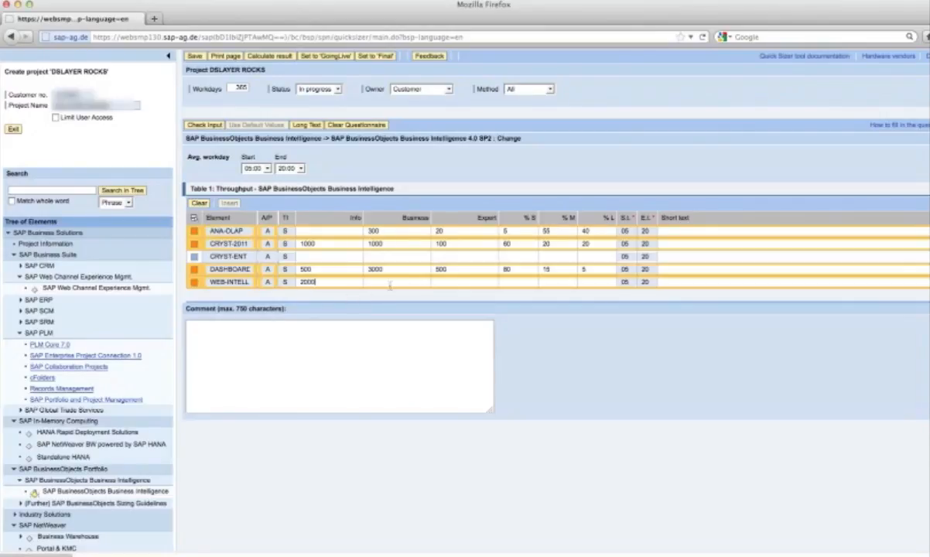
{"action": "type", "text": "1000"}
{"action": "key", "text": "Tab"}
{"action": "type", "text": "250"}
{"action": "key", "text": "Tab"}
{"action": "type", "text": "20"}
{"action": "type", "text": "5"}
{"action": "type", "text": "0"}
{"action": "key", "text": "Tab"}
{"action": "type", "text": "30"}
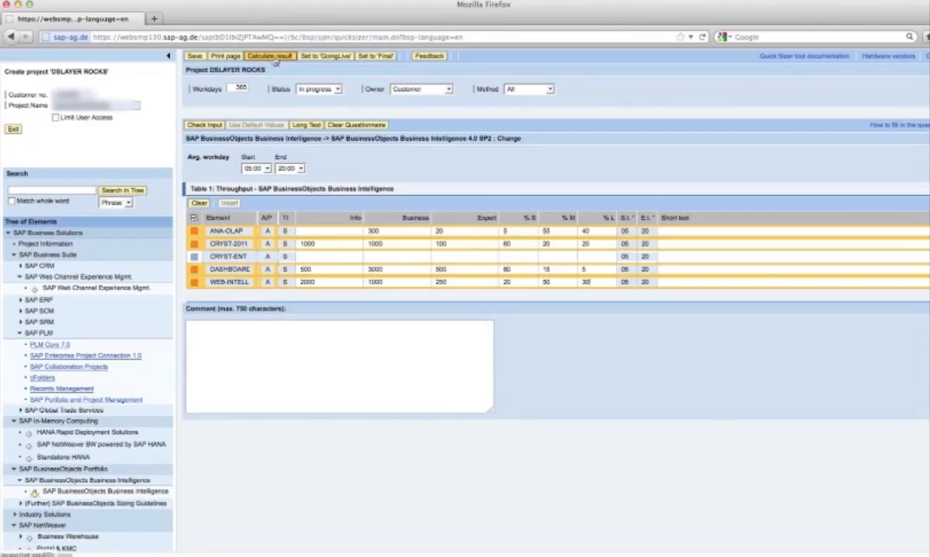
{"action": "left_click", "coordinate": [274, 58]}
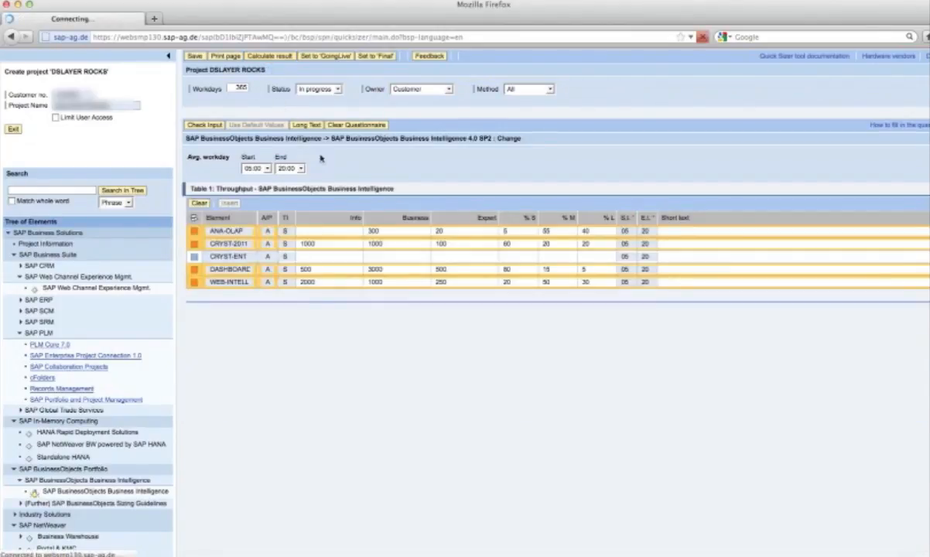